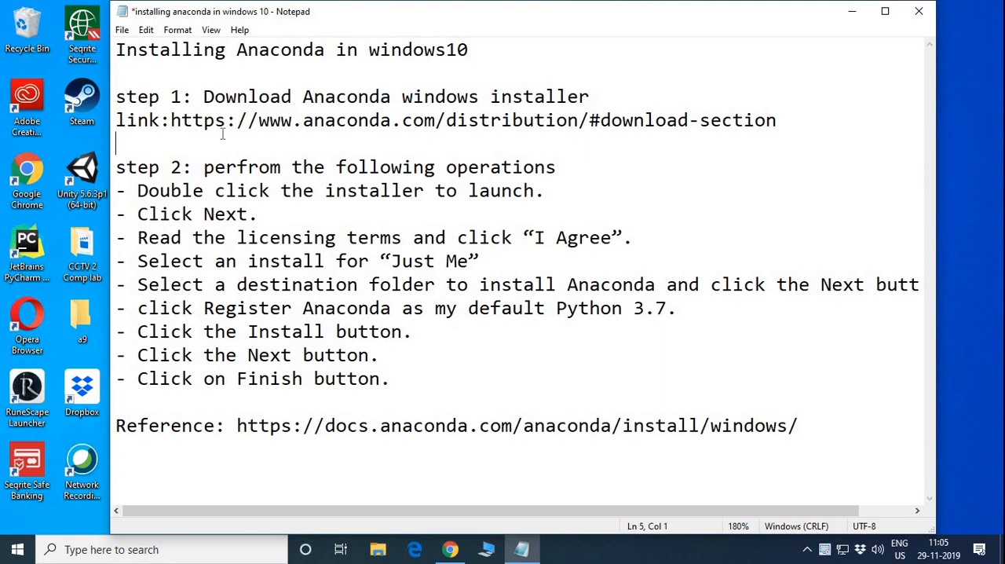
drag(171, 120, 751, 136)
key(ctrl+c)
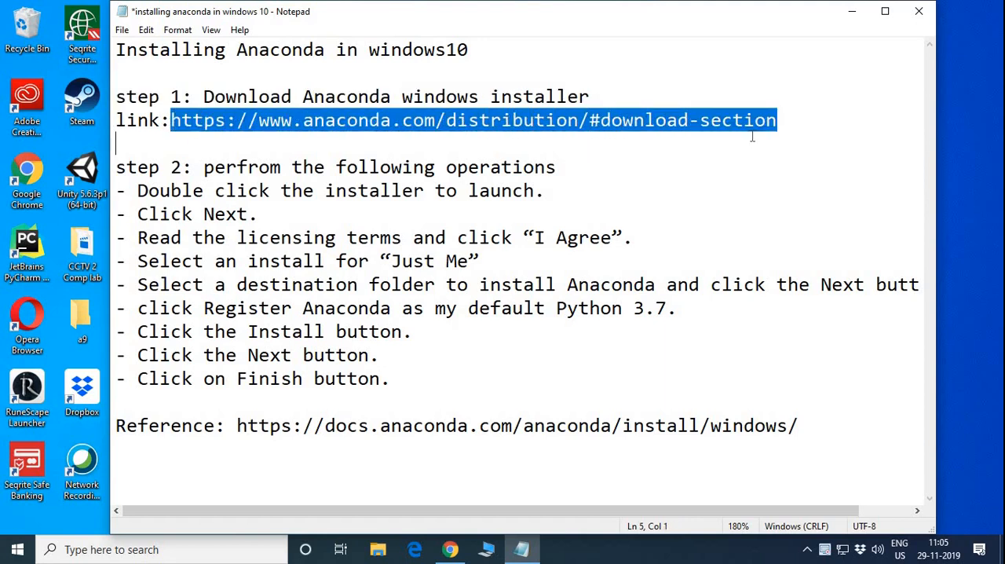
click(450, 549)
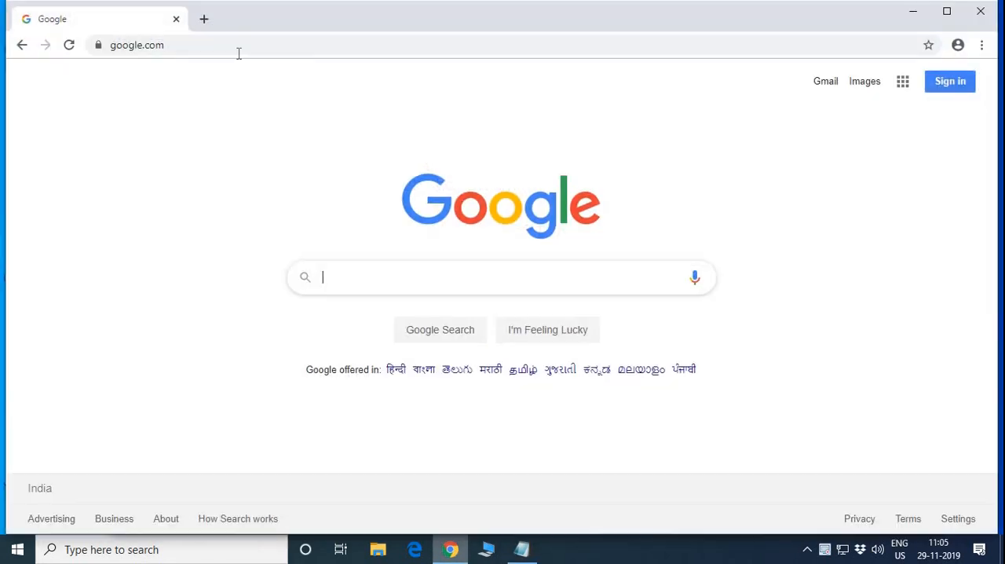
click(228, 47)
key(ctrl+v)
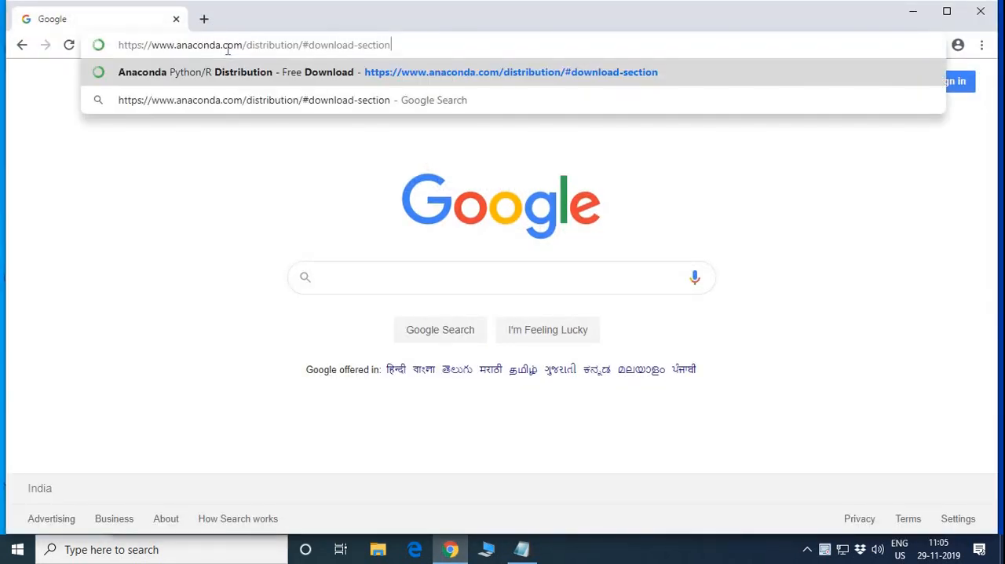
key(Return)
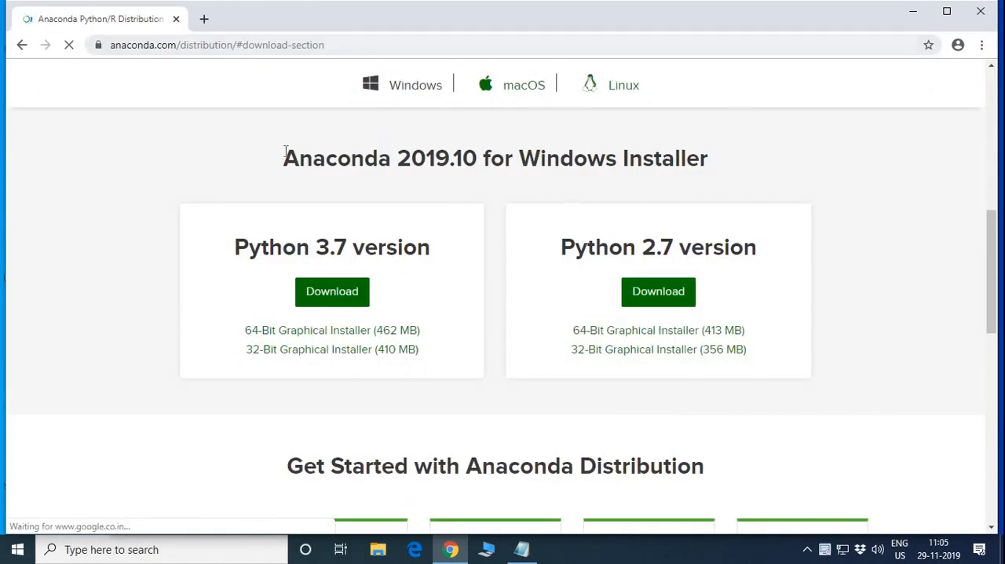
Download the 64-bit graphical installer of Anaconda 2019.10 for Windows in the Python 3.7 version.
drag(295, 151, 723, 162)
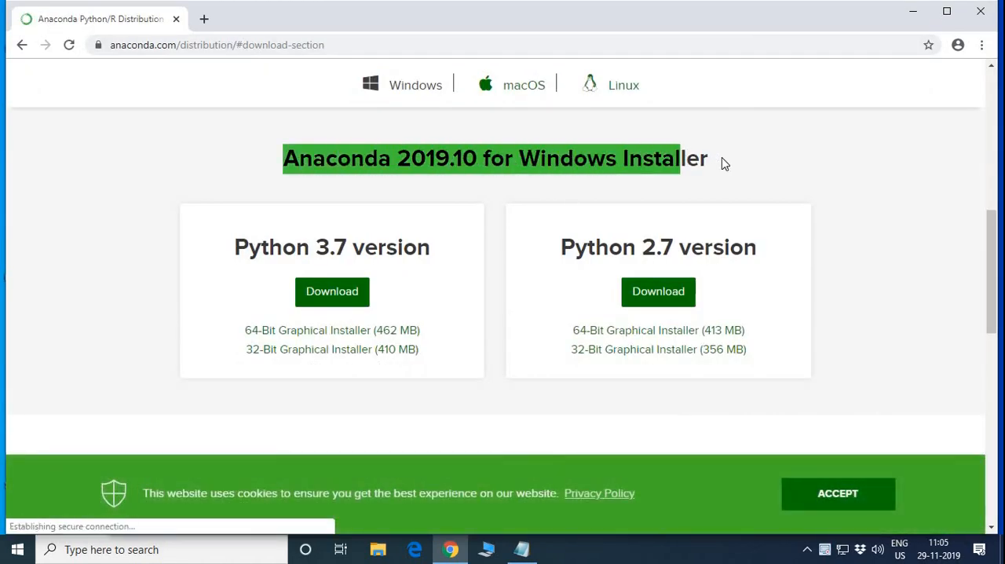
click(336, 297)
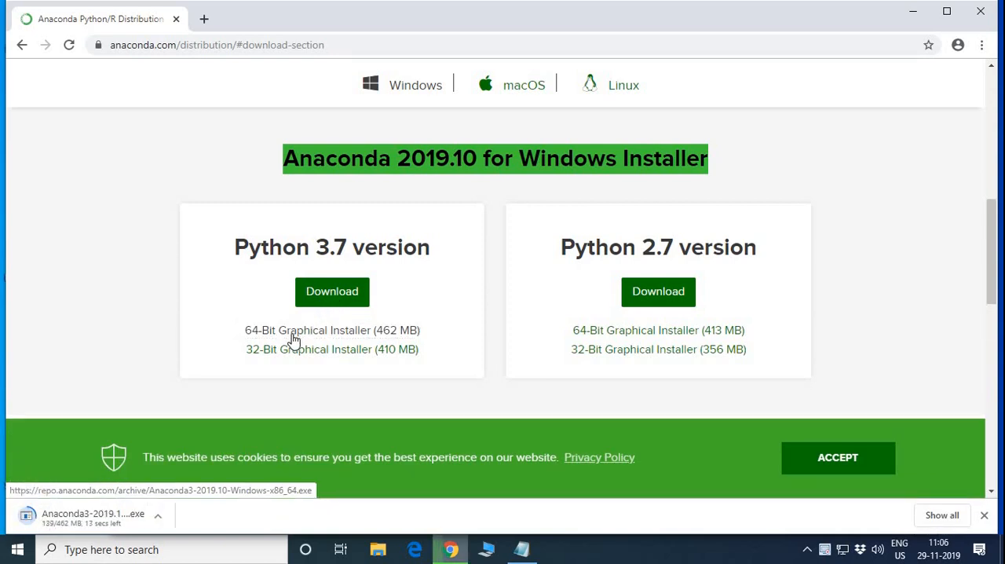
click(292, 338)
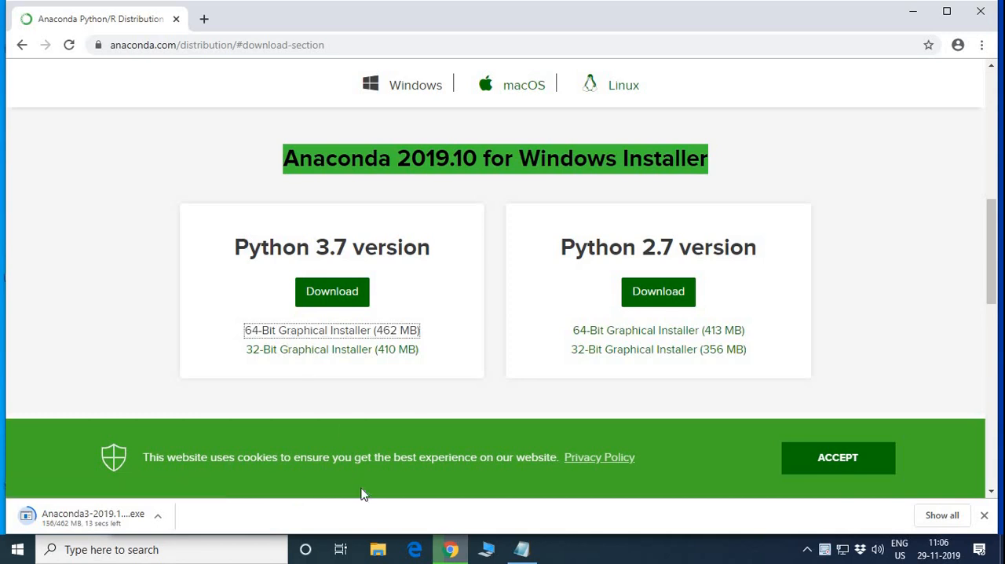
Switch to the Notepad notes and review the installation operations listed under step 2, from launching the installer to finishing.
click(521, 550)
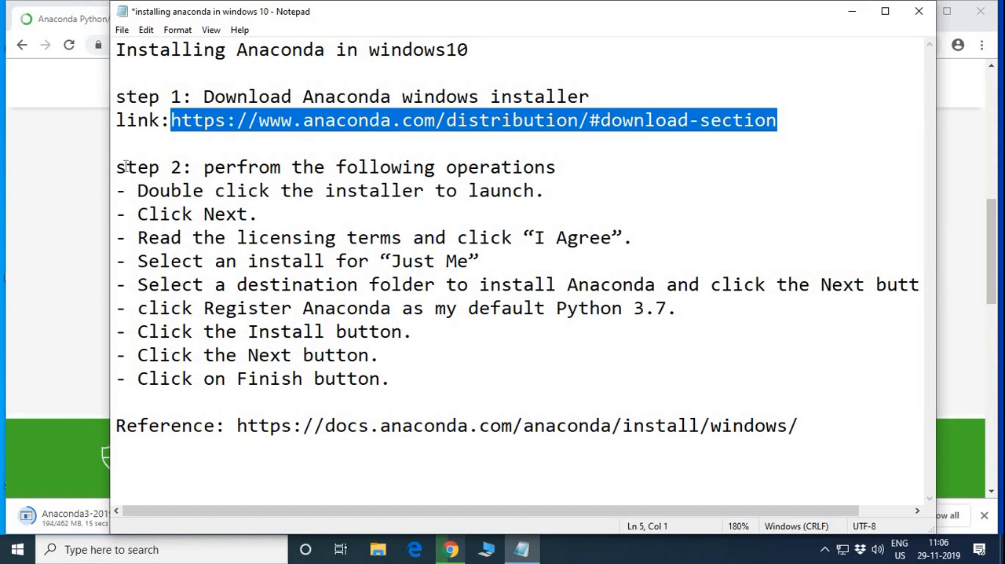
drag(116, 167, 563, 155)
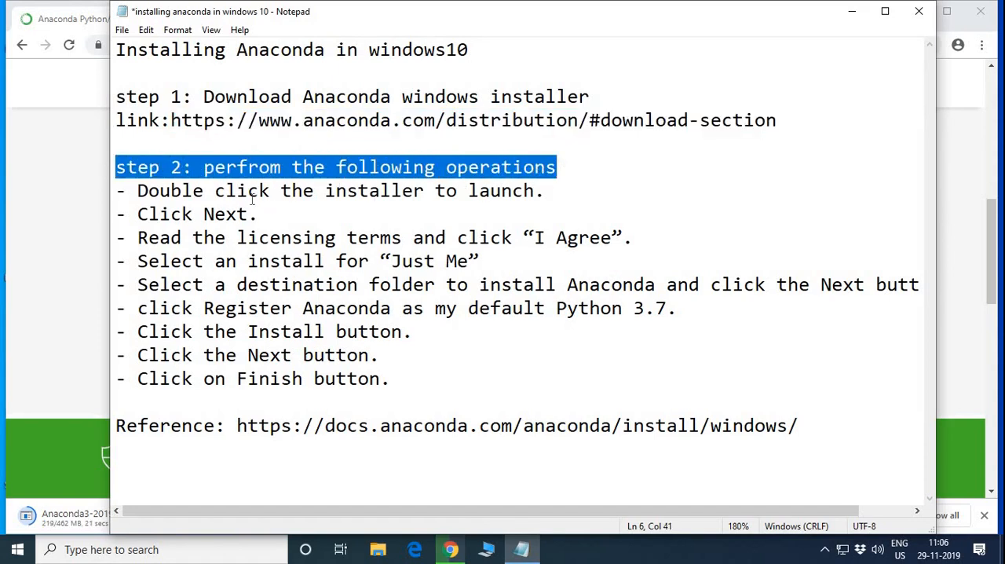
click(248, 193)
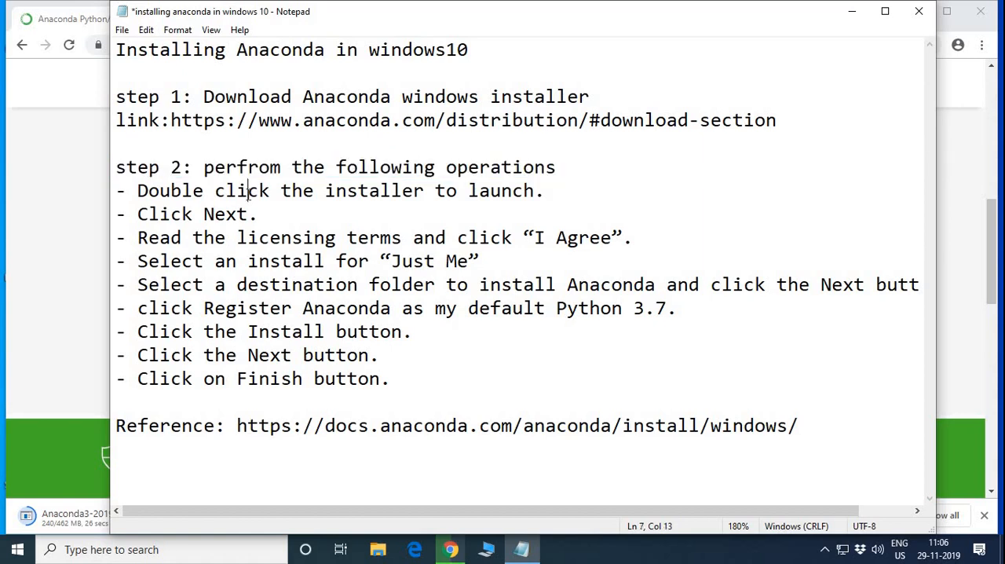
click(291, 214)
click(489, 262)
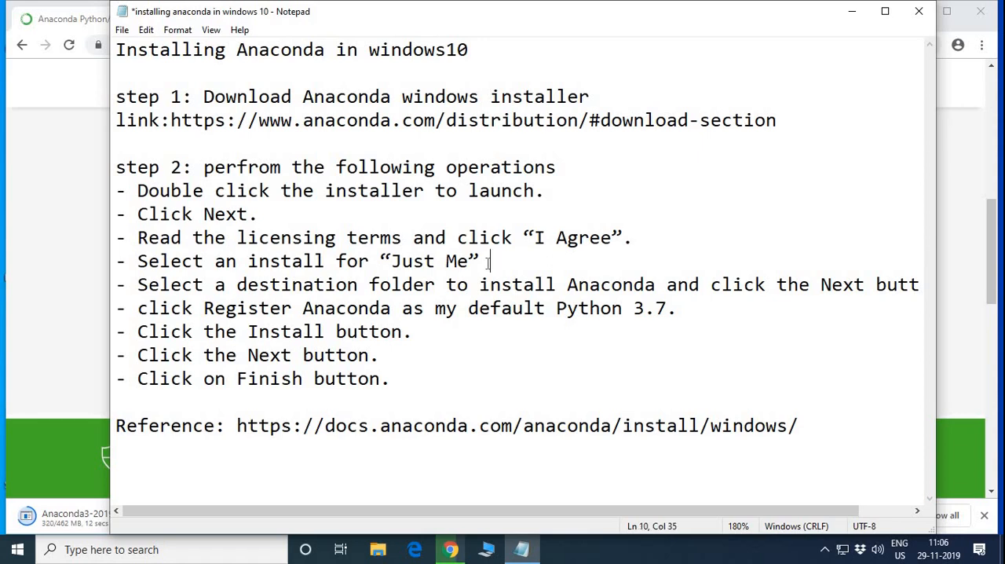
click(664, 284)
click(678, 309)
click(413, 332)
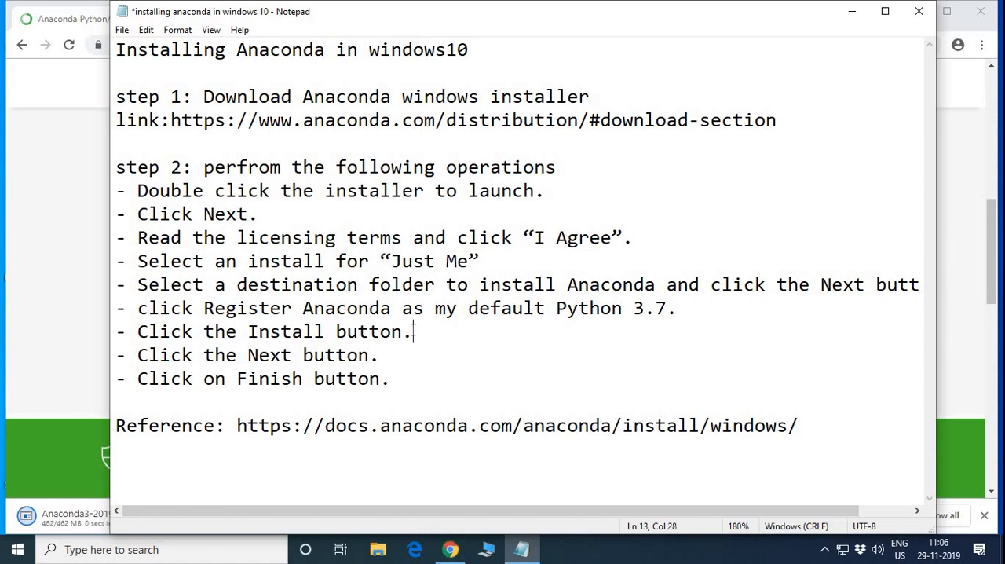
click(380, 356)
click(392, 380)
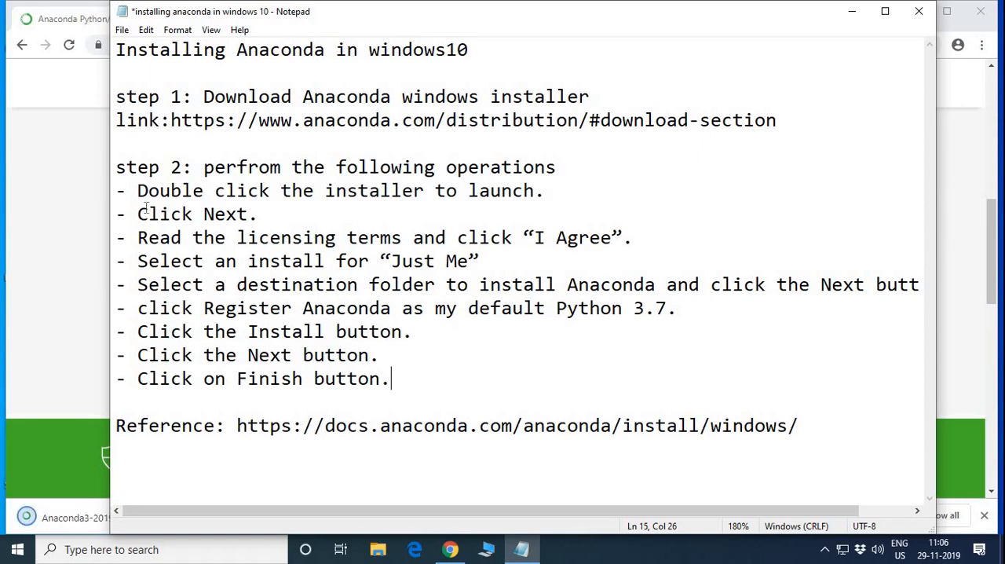
drag(138, 190, 399, 383)
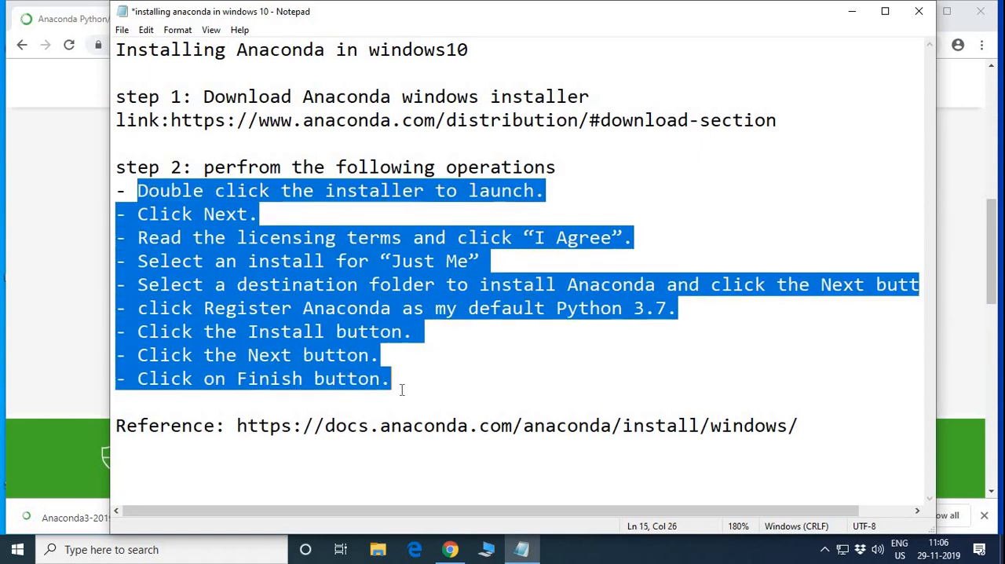
click(425, 374)
Return to Chrome, launch the downloaded Anaconda3 installer and proceed past its welcome page.
click(67, 321)
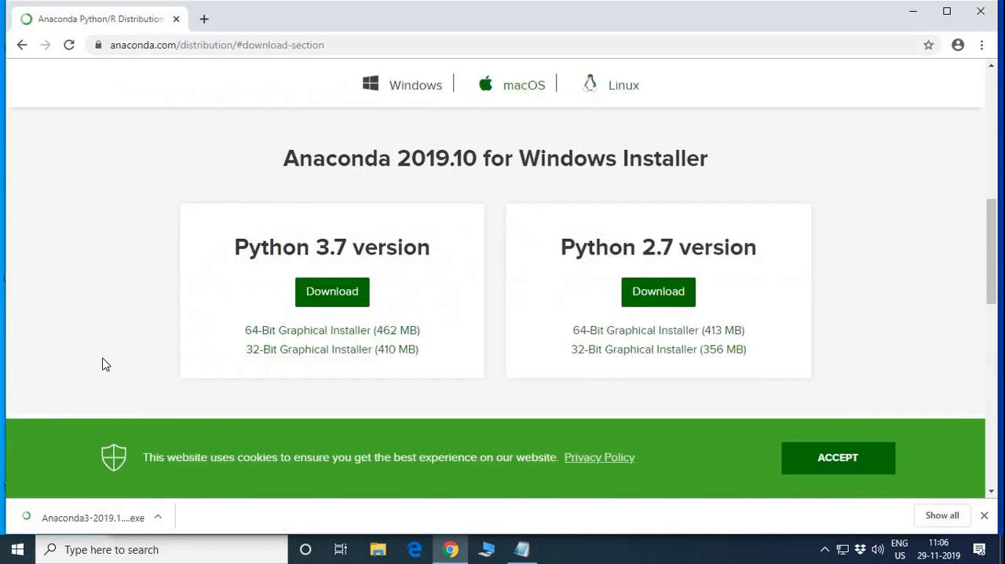
click(97, 525)
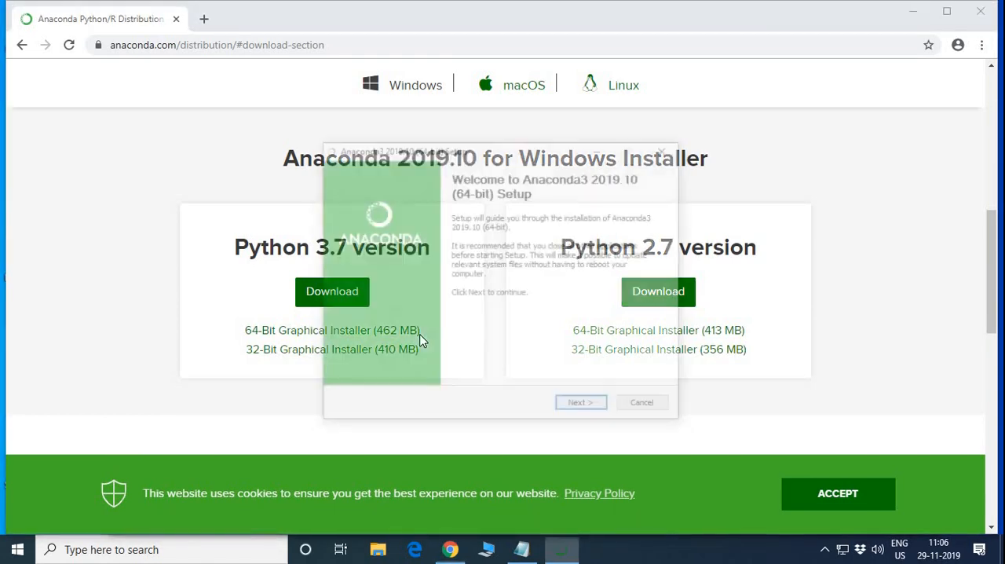
click(590, 407)
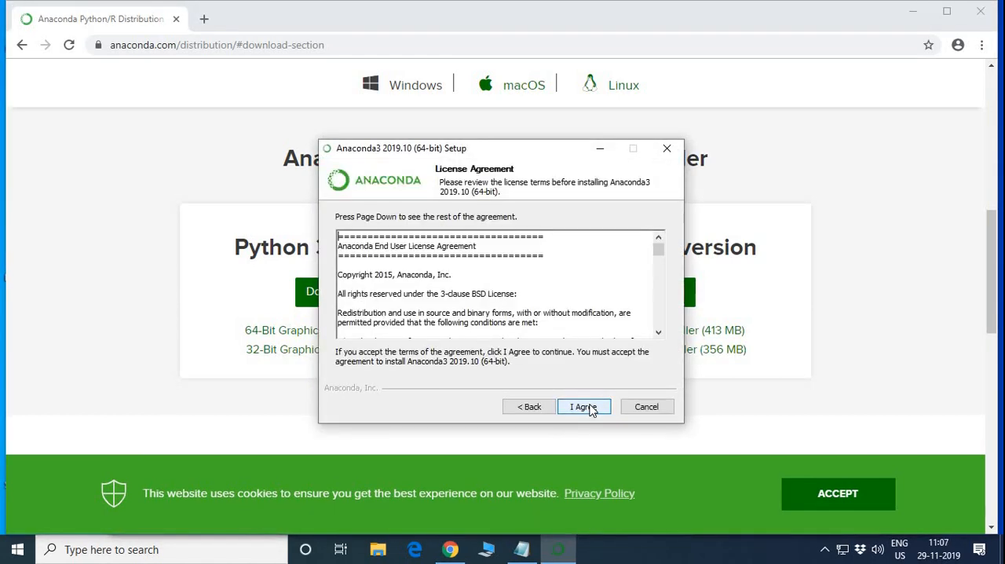
Accept the license agreement and choose a Just Me installation in the default folder C:\Users\student\Anaconda3.
click(589, 406)
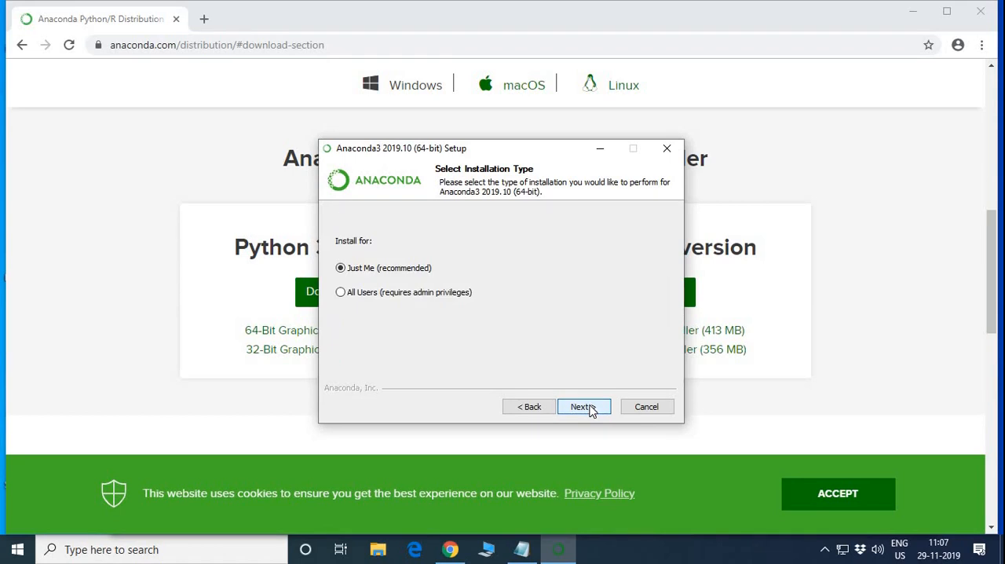
click(583, 407)
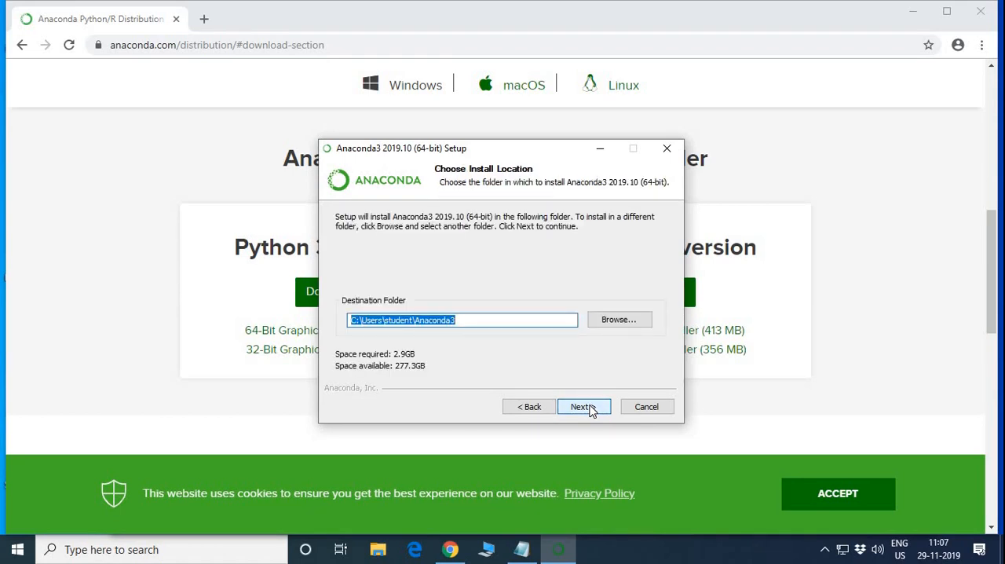
click(585, 407)
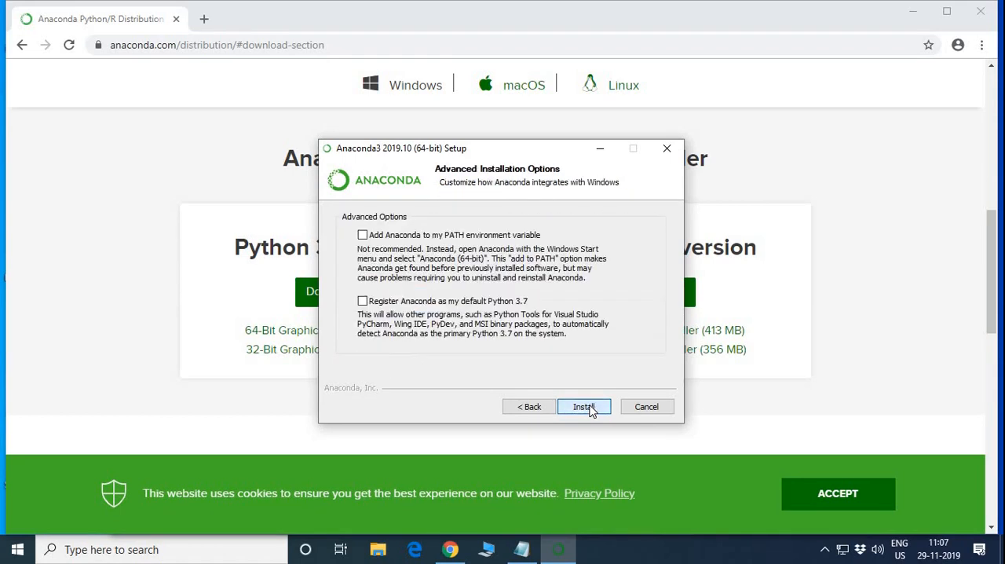
Register Anaconda as the default Python 3.7 despite the existing Python version, and start the installation.
click(363, 302)
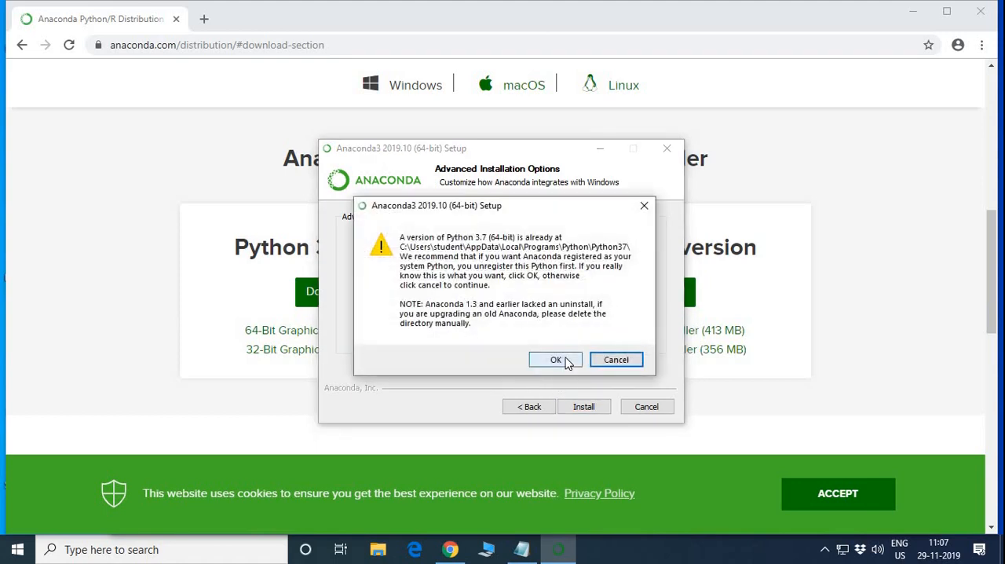
click(557, 360)
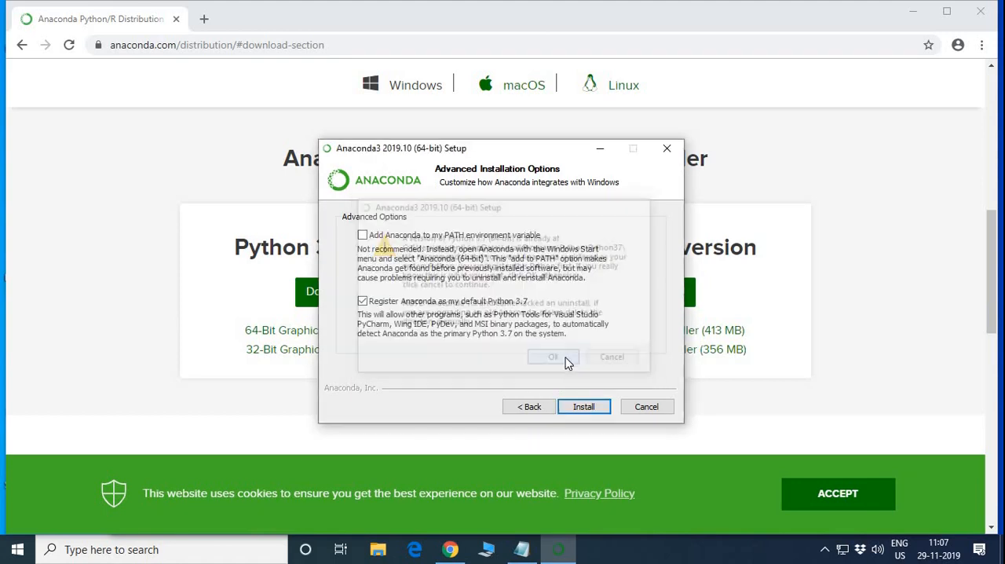
click(585, 406)
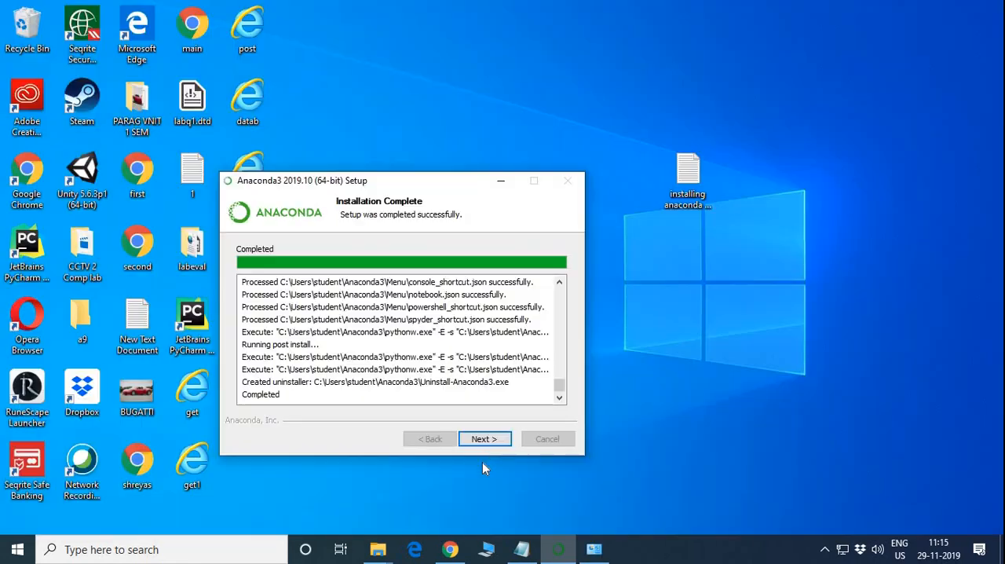
Complete the Anaconda3 setup, keeping both options for learning about Anaconda Cloud and getting started enabled.
click(484, 441)
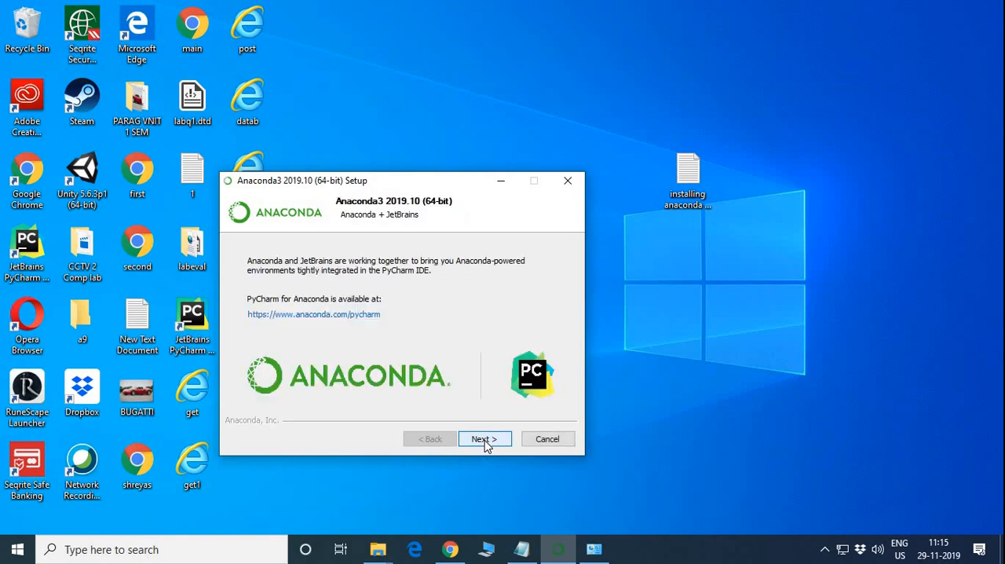
click(485, 441)
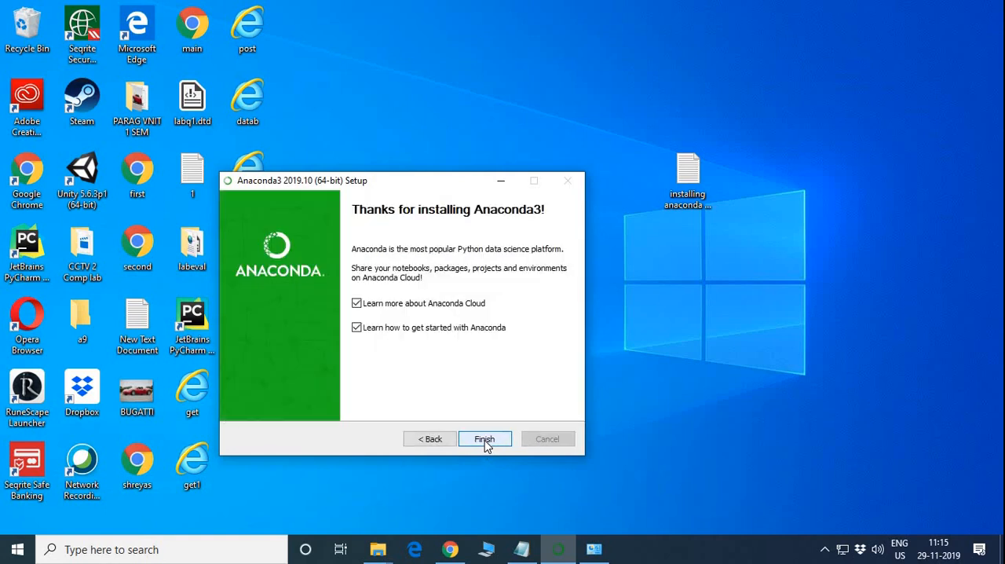
click(485, 441)
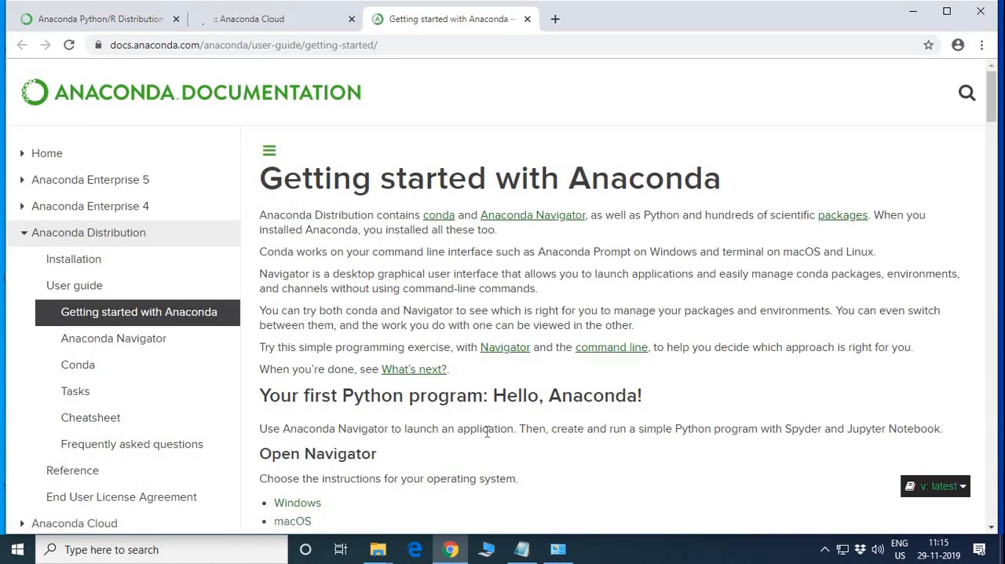
Review step 3 of the Notepad notes on testing the installation, and minimize Notepad and Chrome.
click(530, 553)
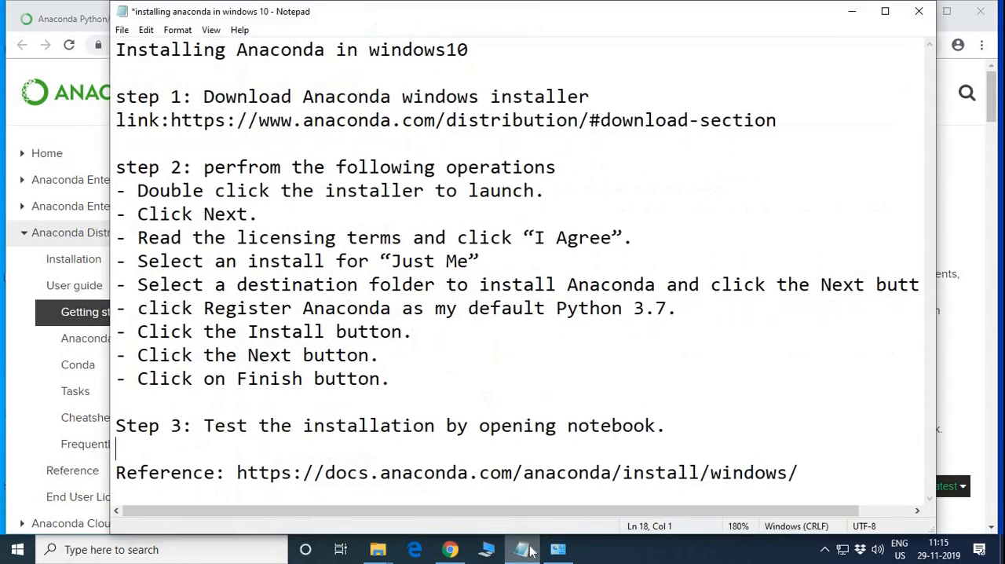
drag(118, 425, 716, 422)
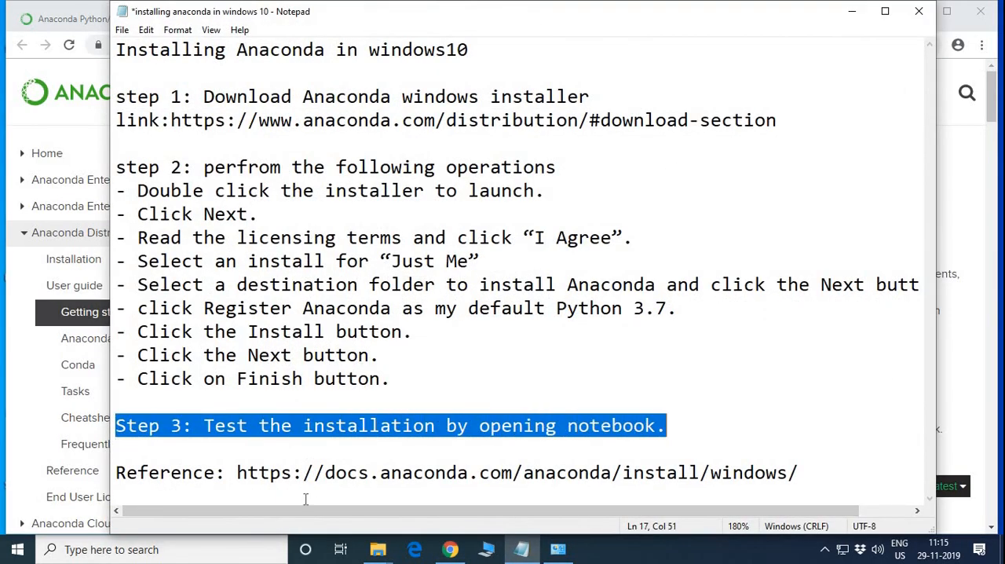
click(852, 11)
click(914, 11)
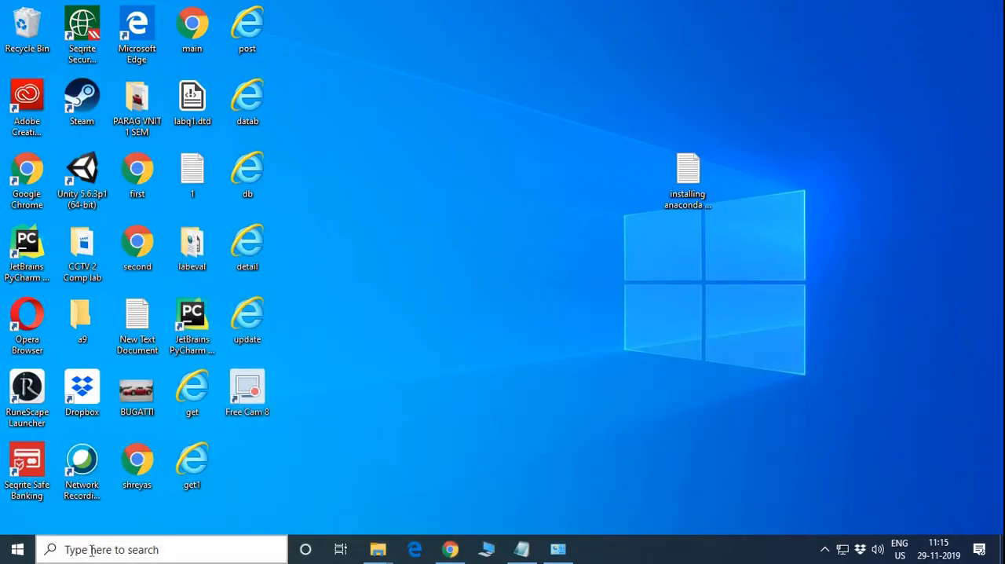
Search Windows for "anaconda", open Anaconda Navigator (Anaconda3) and dismiss its welcome message, keeping the help-improve option checked.
click(91, 550)
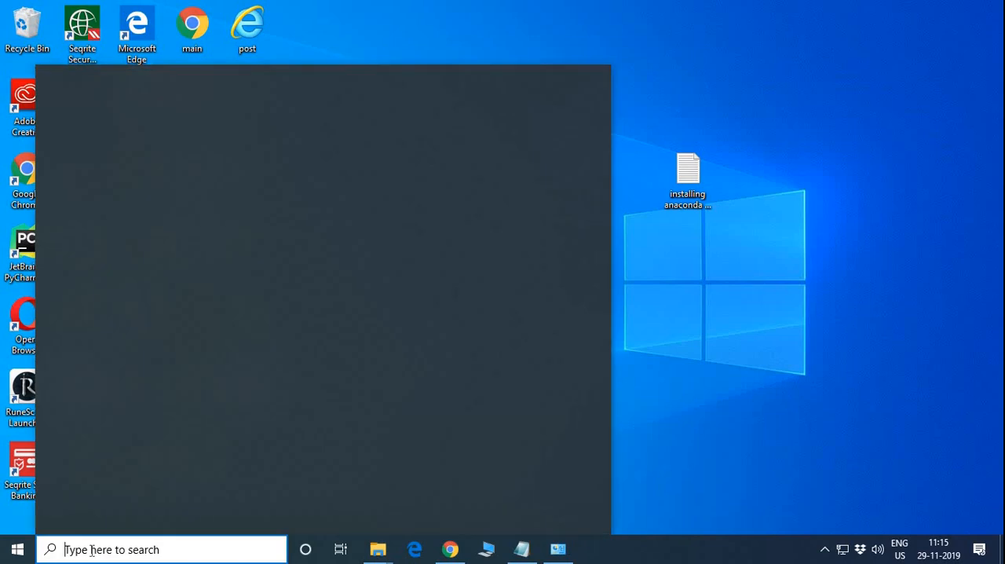
text(an)
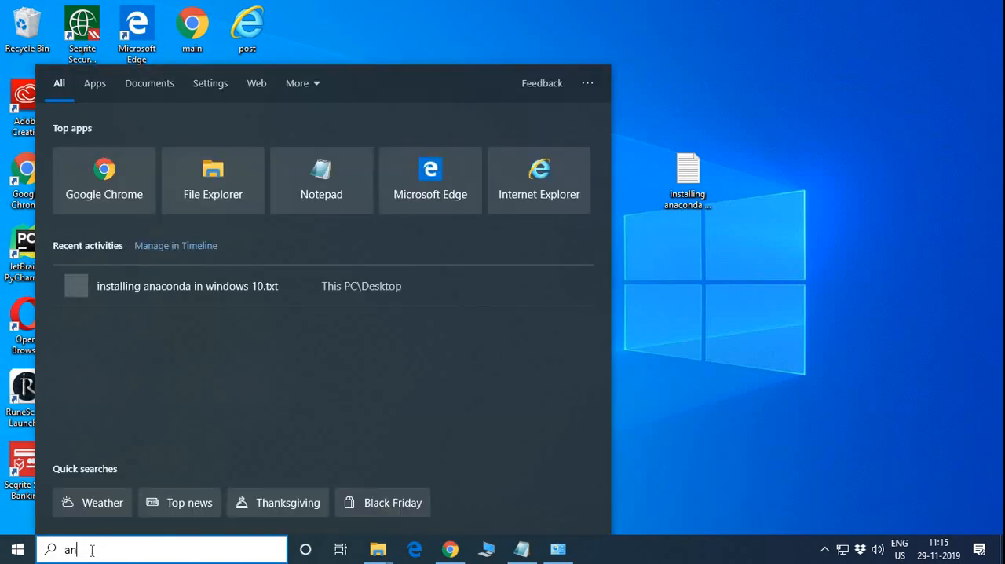
text(aconda)
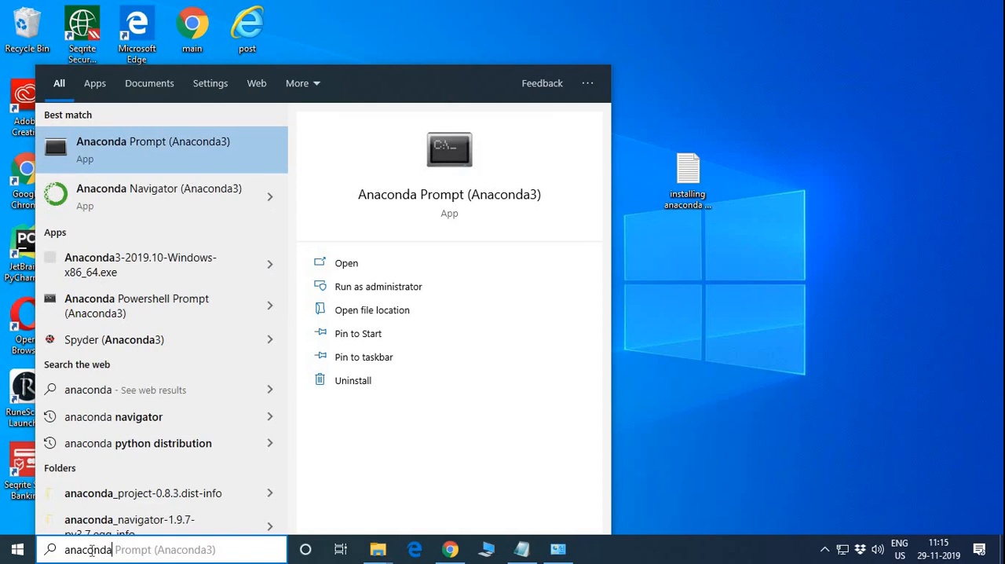
click(269, 206)
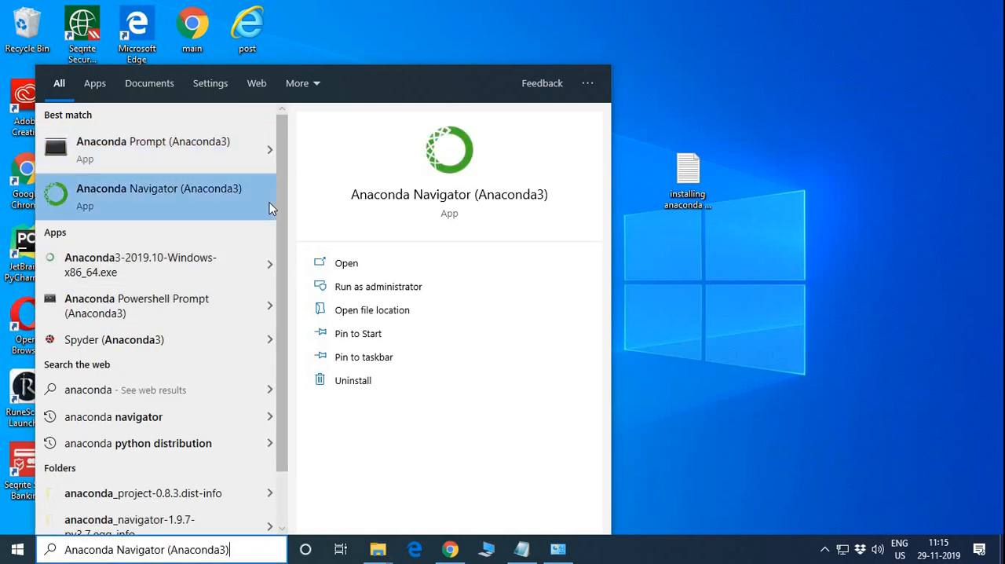
click(346, 263)
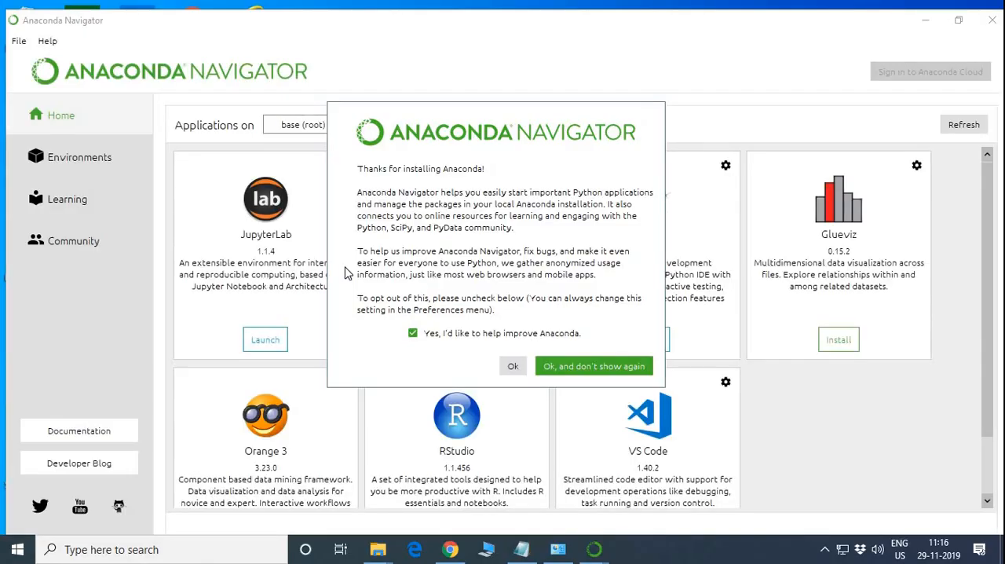
click(513, 365)
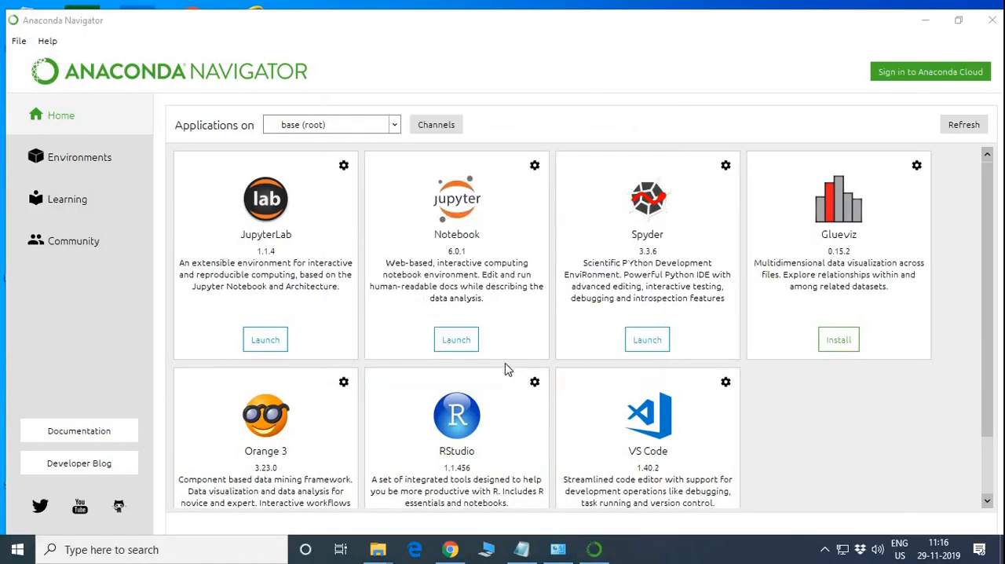
Launch Jupyter Notebook from Anaconda Navigator and create a new Python 3 notebook in the home directory.
click(453, 346)
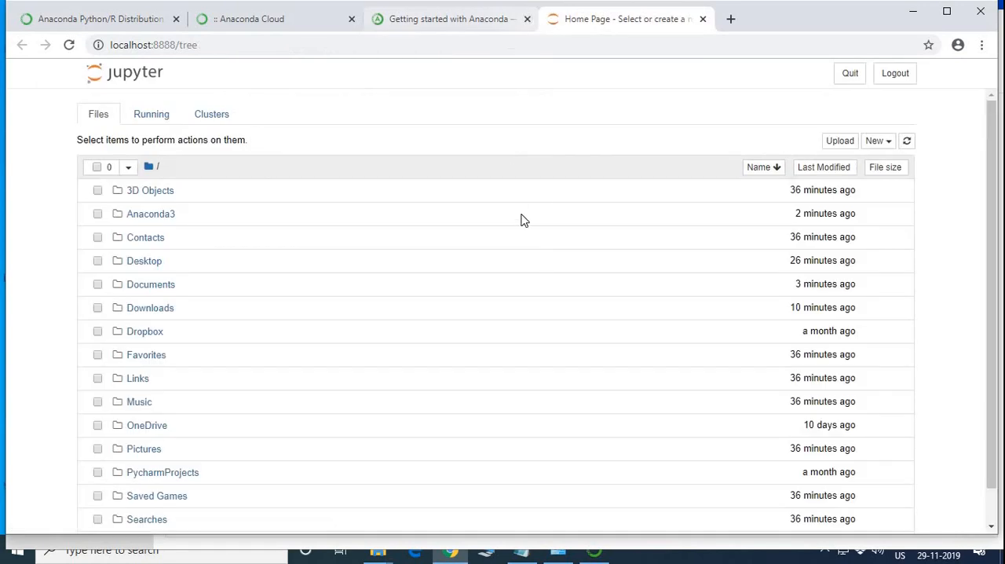
click(876, 141)
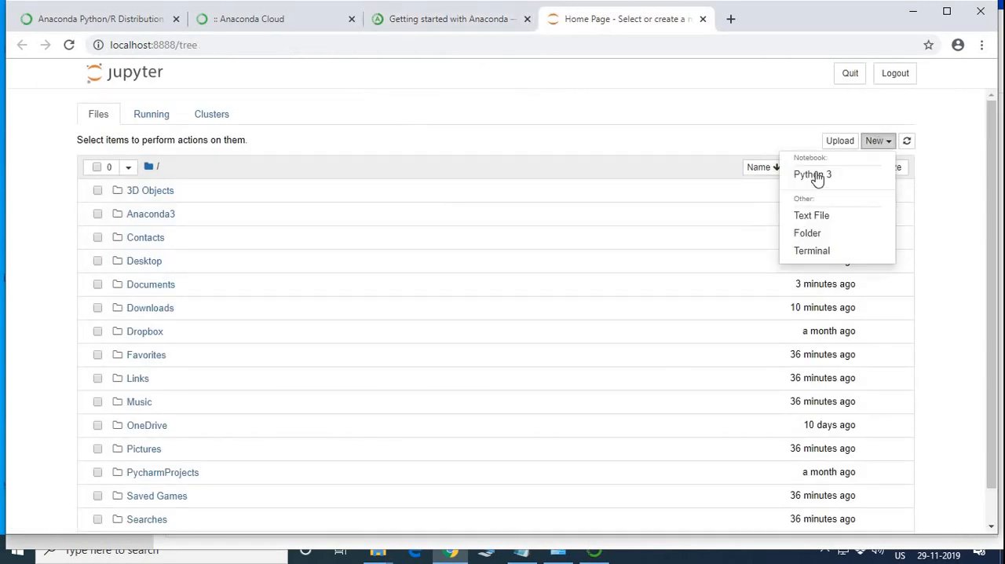
click(815, 176)
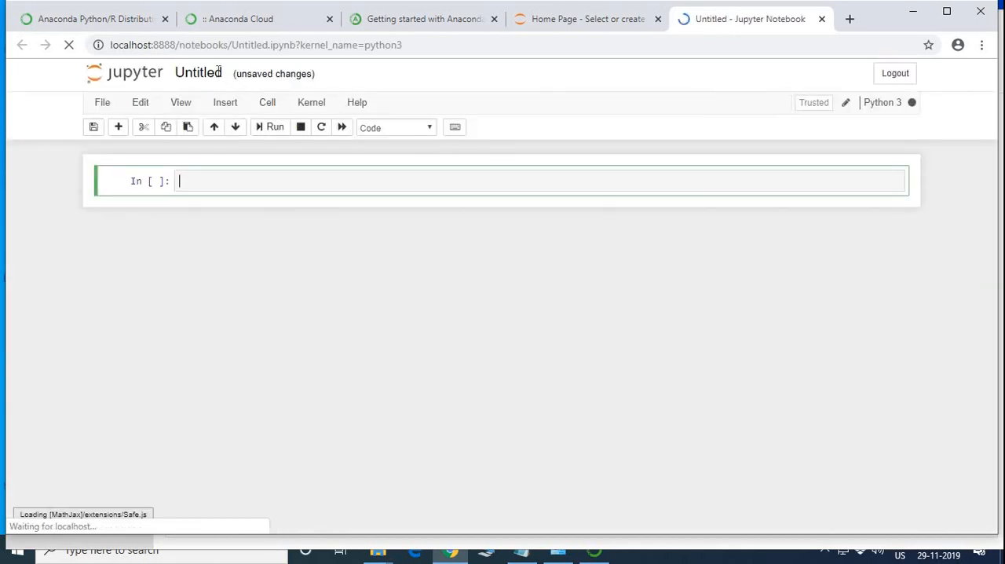
Rename the untitled notebook as Myfirstnotebook.
click(219, 75)
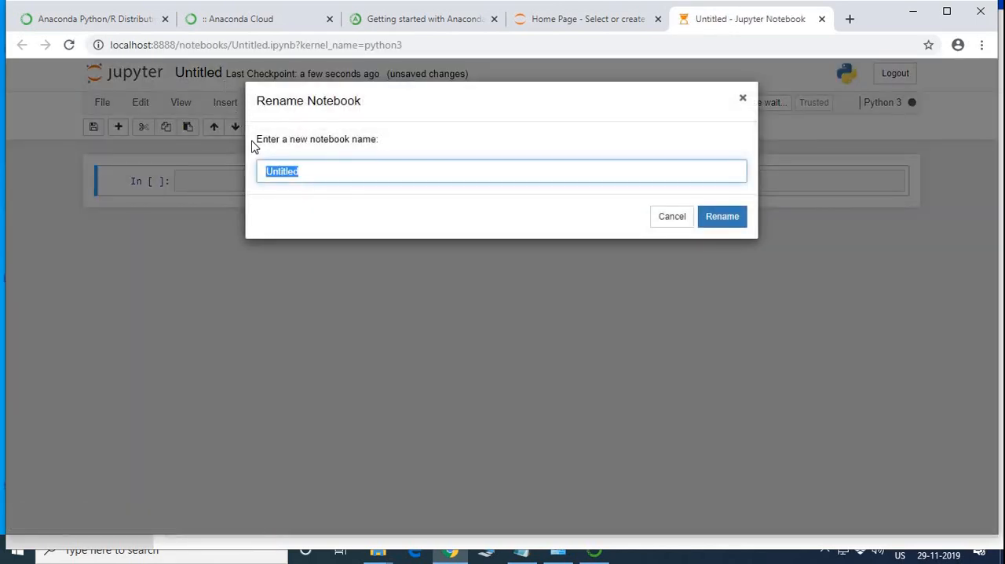
text(My)
key(BackSpace)
key(BackSpace)
key(BackSpace)
text(firstnoteb)
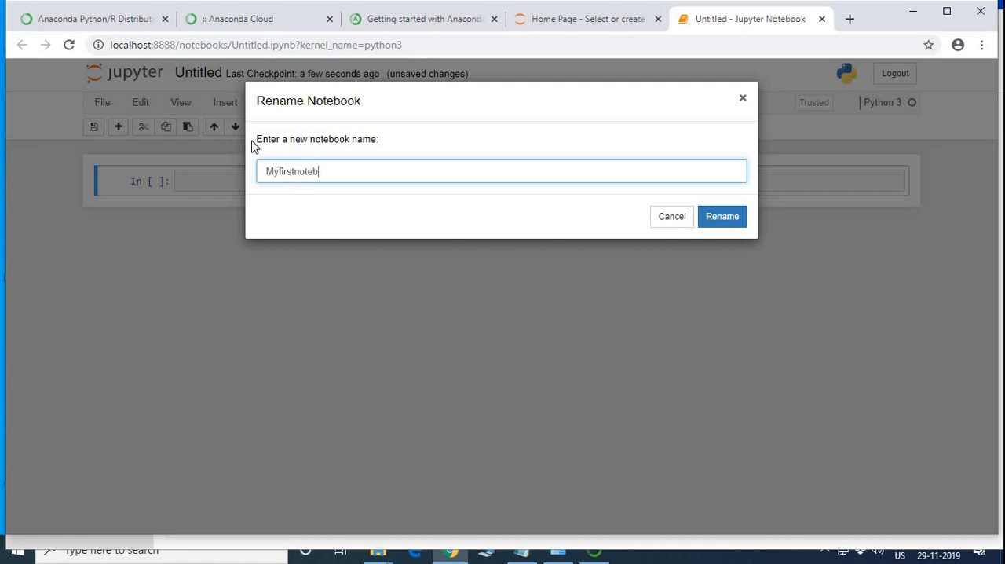
text(ook)
key(Return)
Enter "import numpy as np" in the notebook's first code cell and run it.
click(279, 184)
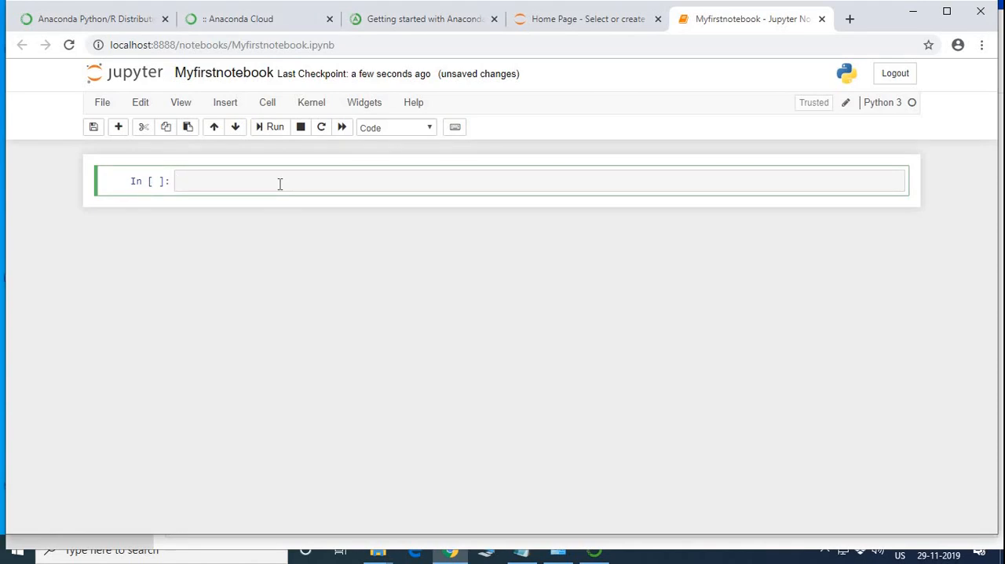
text(import numpy as np)
key(shift+Return)
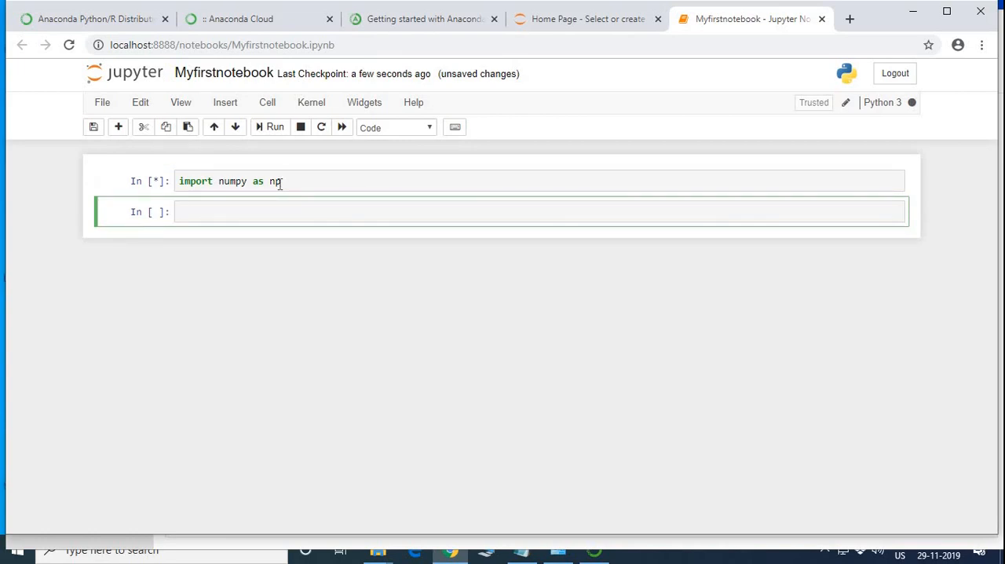